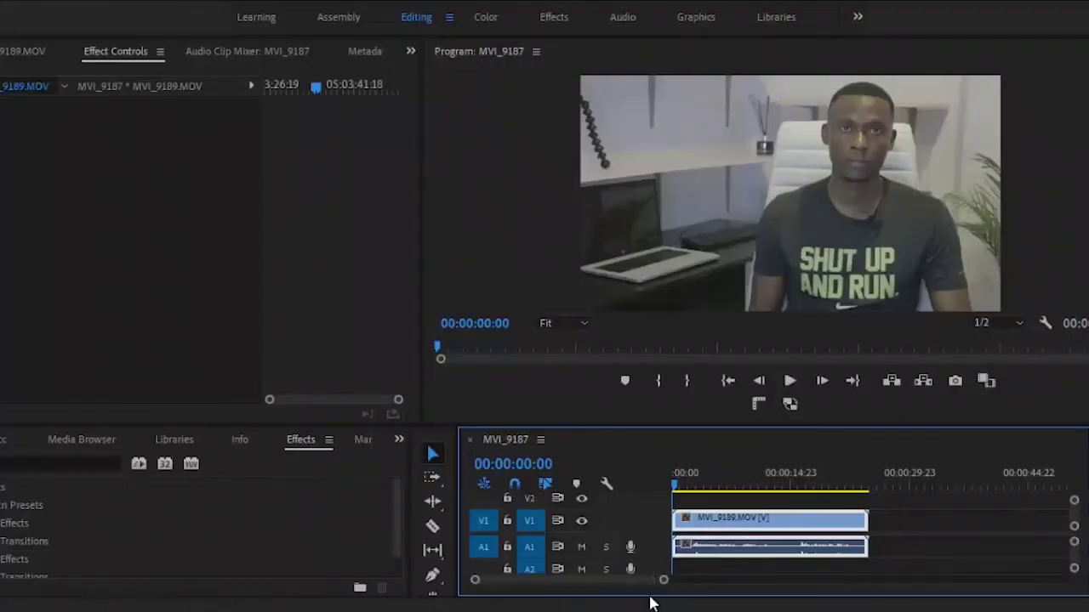
Drop Recording_60.wav onto track A2 beneath the MVI_9189.MOV clip.
{"action": "left_click_drag", "start_coordinate": [649, 603], "coordinate": [668, 575]}
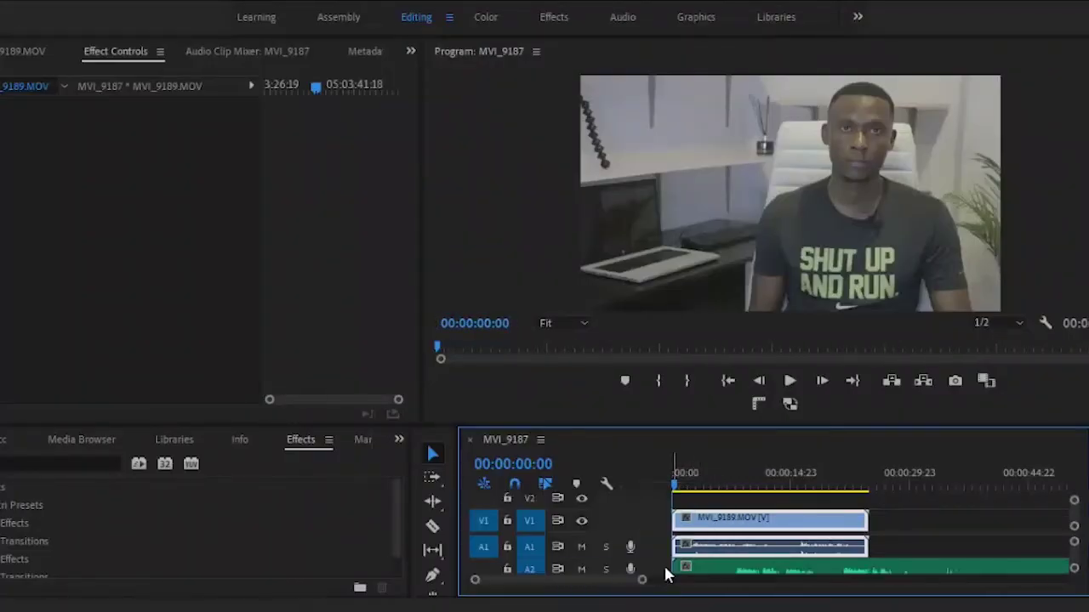
{"action": "left_click", "coordinate": [792, 230]}
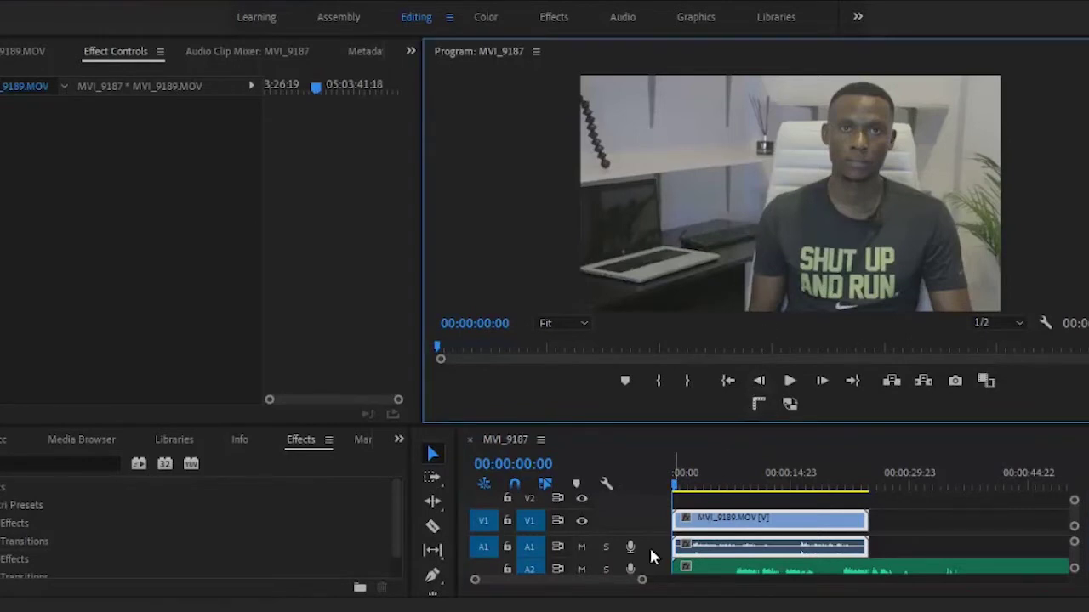
{"action": "left_click", "coordinate": [581, 569]}
{"action": "left_click", "coordinate": [790, 381]}
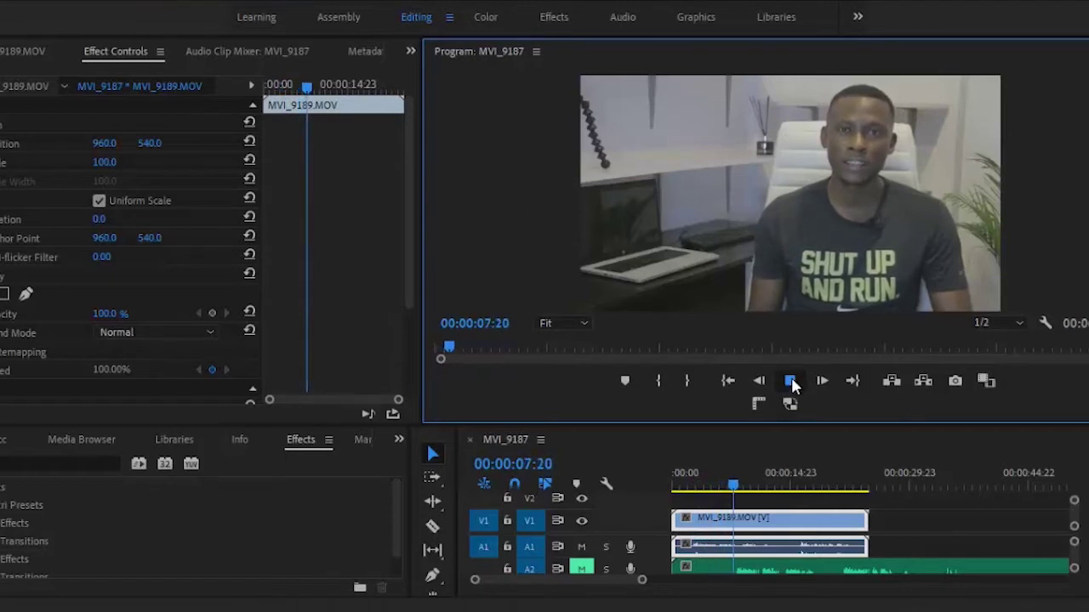
{"action": "left_click", "coordinate": [790, 382]}
{"action": "left_click", "coordinate": [584, 570]}
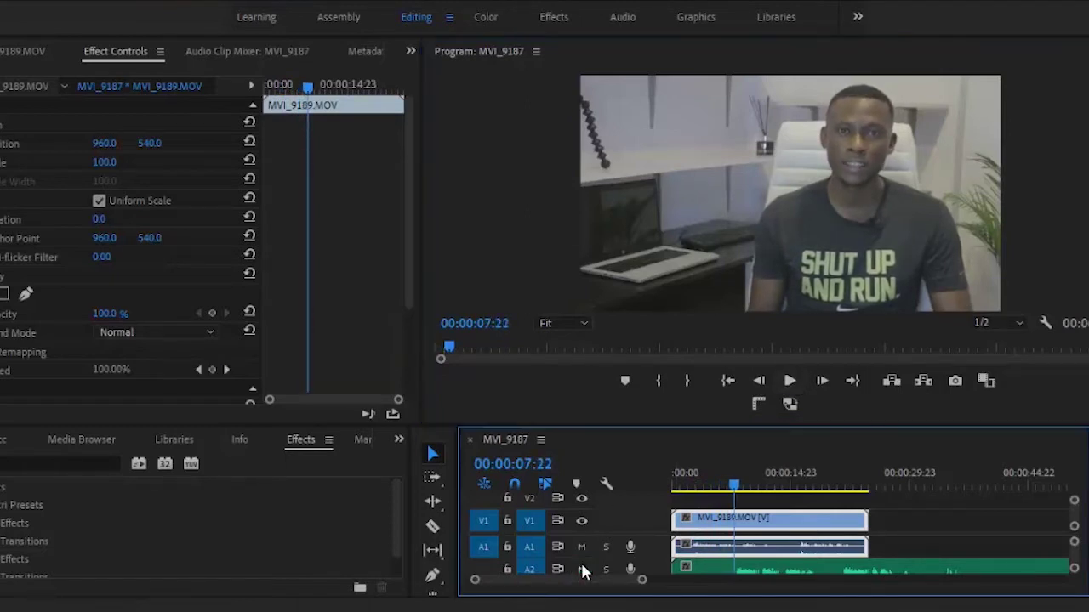
{"action": "left_click", "coordinate": [791, 384]}
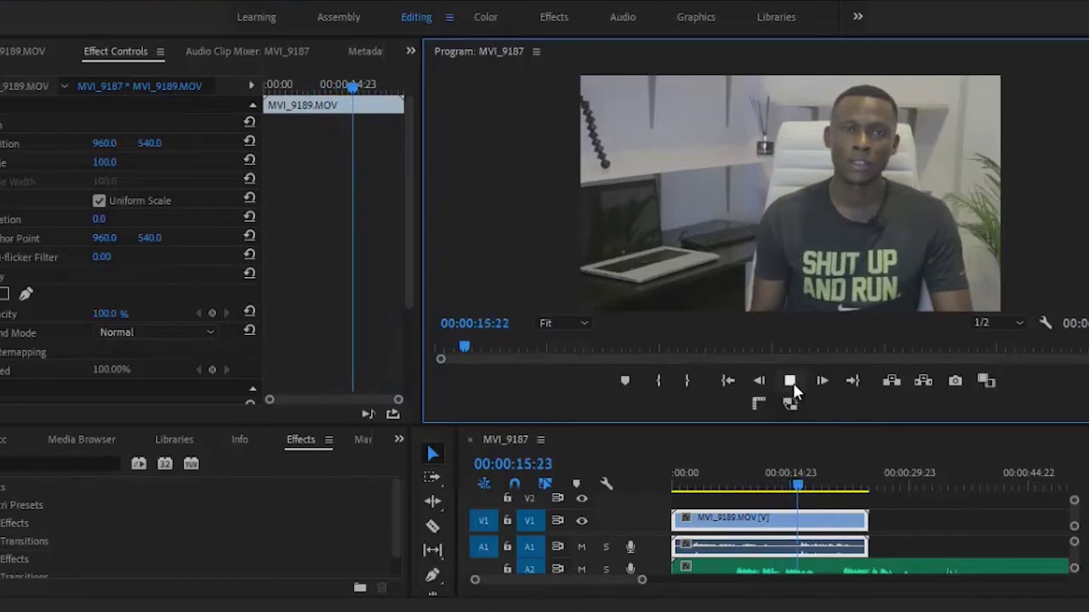
{"action": "left_click", "coordinate": [791, 383]}
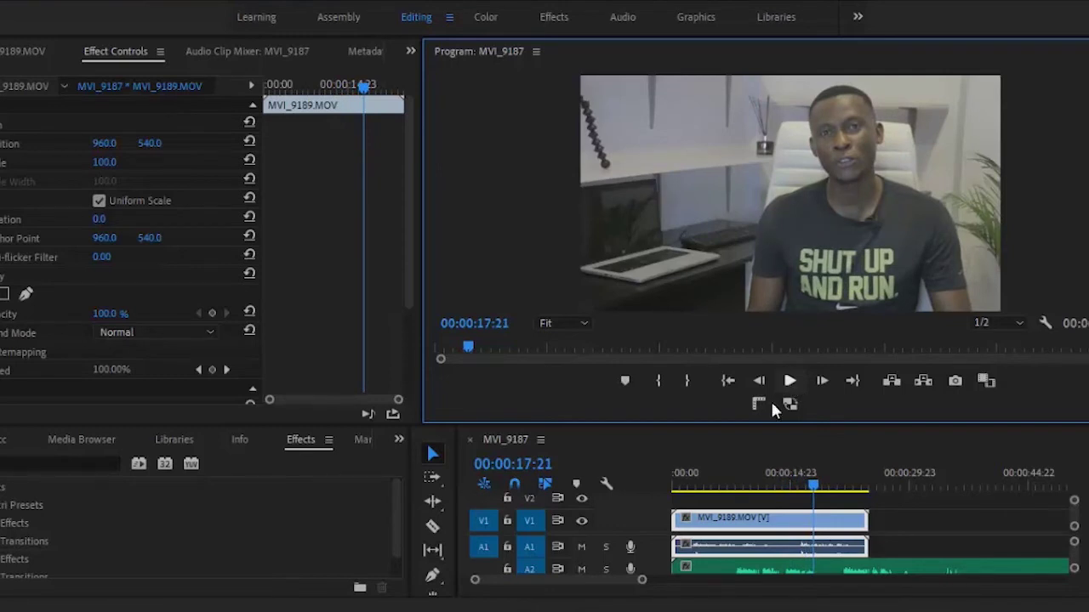
Make the timeline taller and marquee-select the MVI_9189.MOV clip with the Recording_60 audio.
{"action": "left_click_drag", "start_coordinate": [755, 426], "coordinate": [754, 388]}
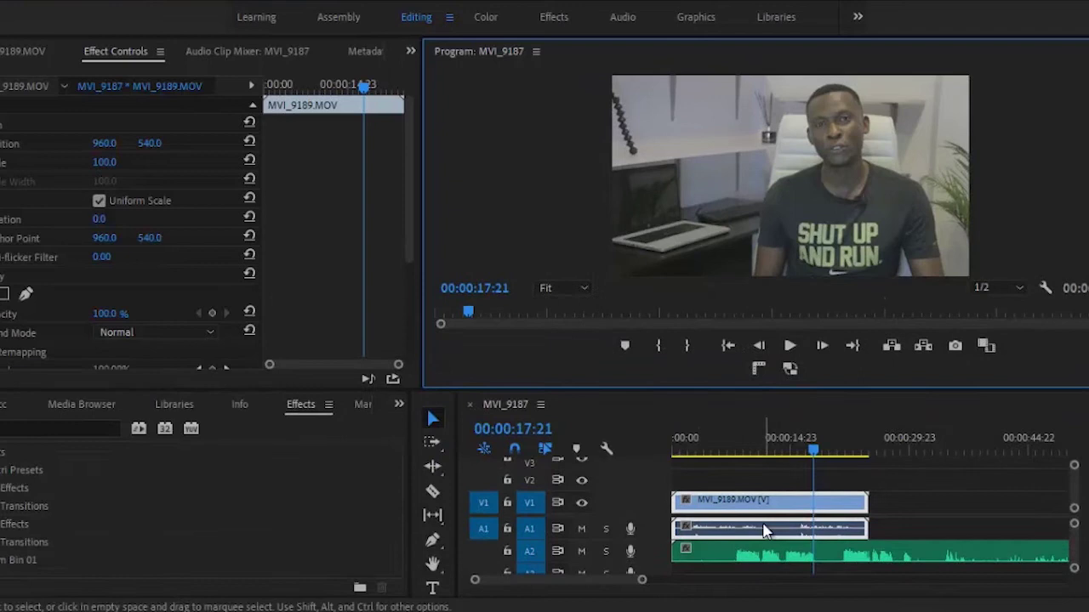
{"action": "left_click", "coordinate": [764, 530]}
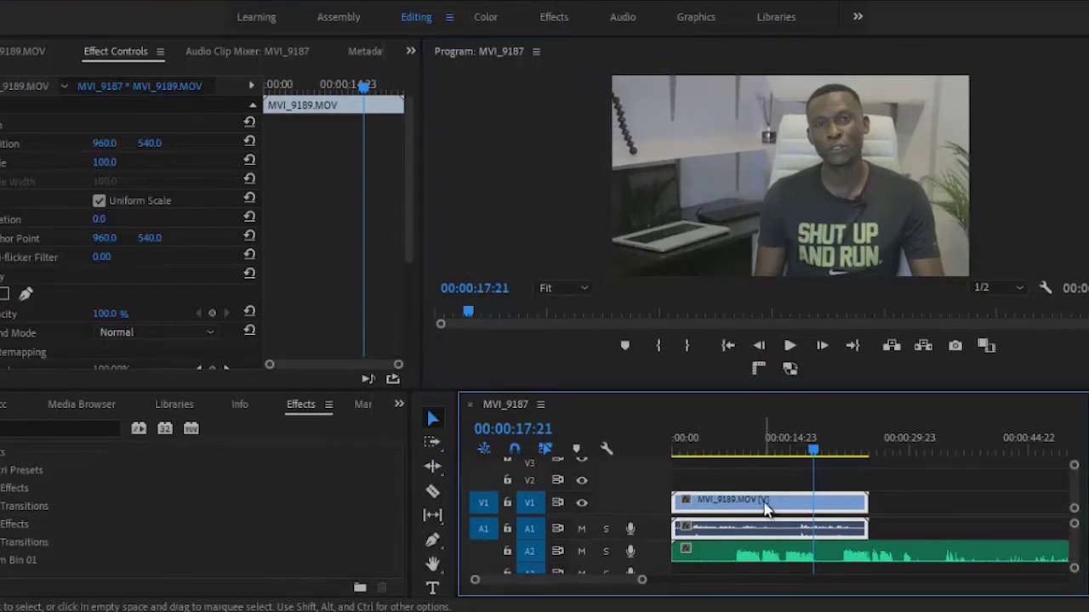
{"action": "left_click", "coordinate": [770, 555]}
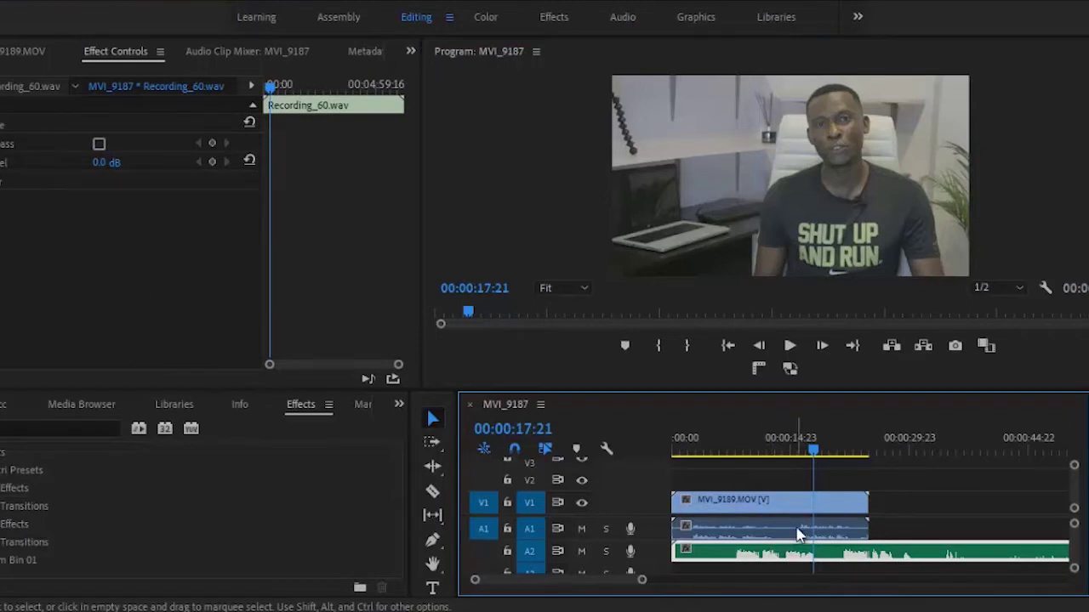
{"action": "left_click_drag", "start_coordinate": [782, 577], "coordinate": [778, 523]}
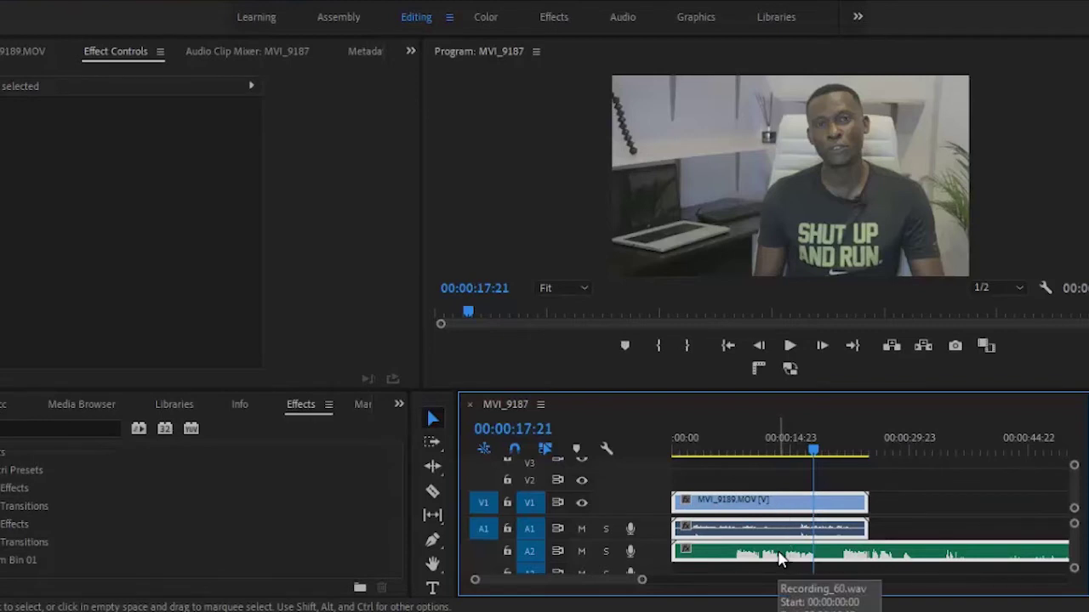
Synchronize the selected clips using Audio as the sync point on Track Channel 1.
{"action": "right_click", "coordinate": [781, 557]}
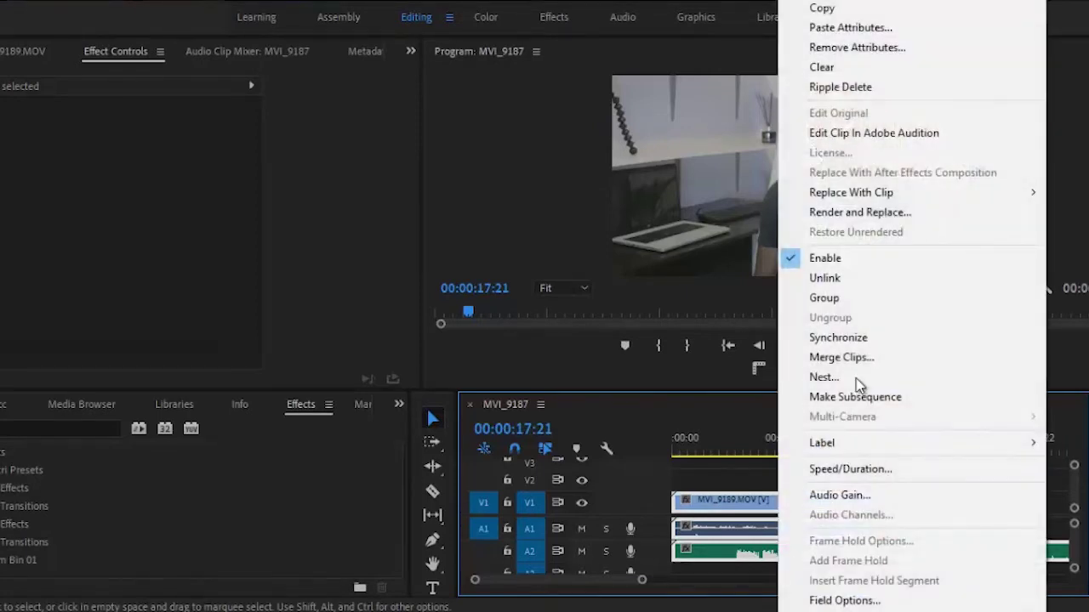
{"action": "left_click", "coordinate": [863, 338]}
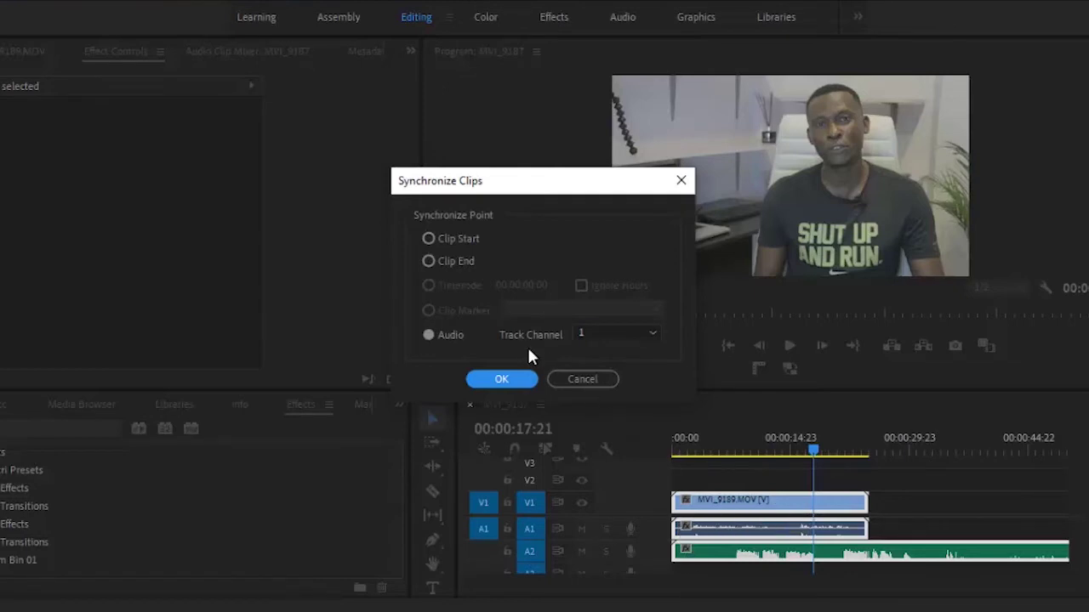
{"action": "left_click", "coordinate": [502, 380]}
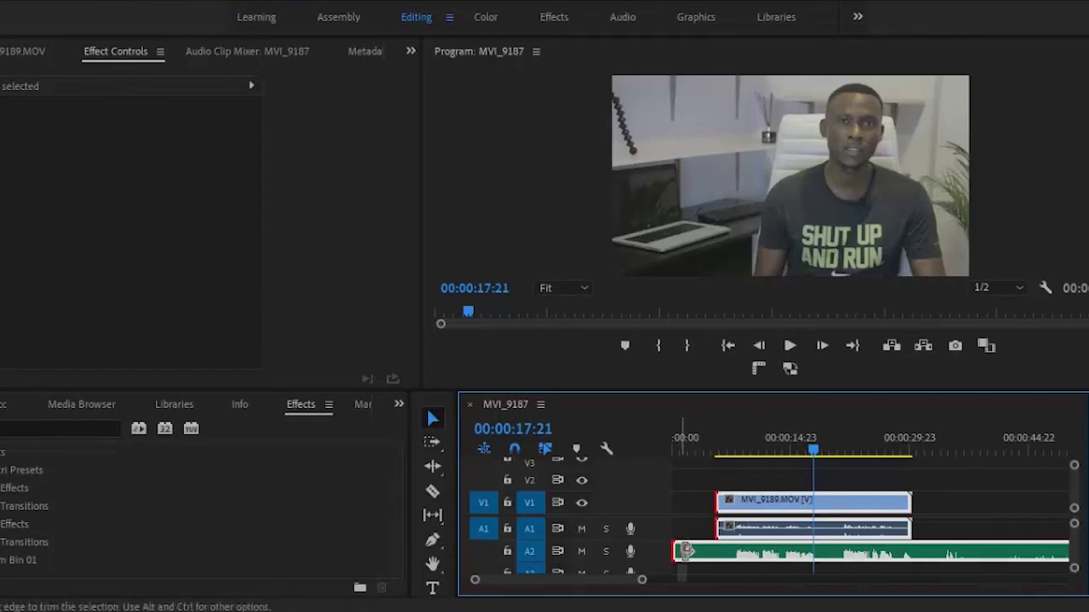
Trim Recording_60's start and end on A2 to match the MVI_9189.MOV clip's span.
{"action": "left_click_drag", "start_coordinate": [680, 551], "coordinate": [680, 552]}
{"action": "left_click", "coordinate": [687, 505]}
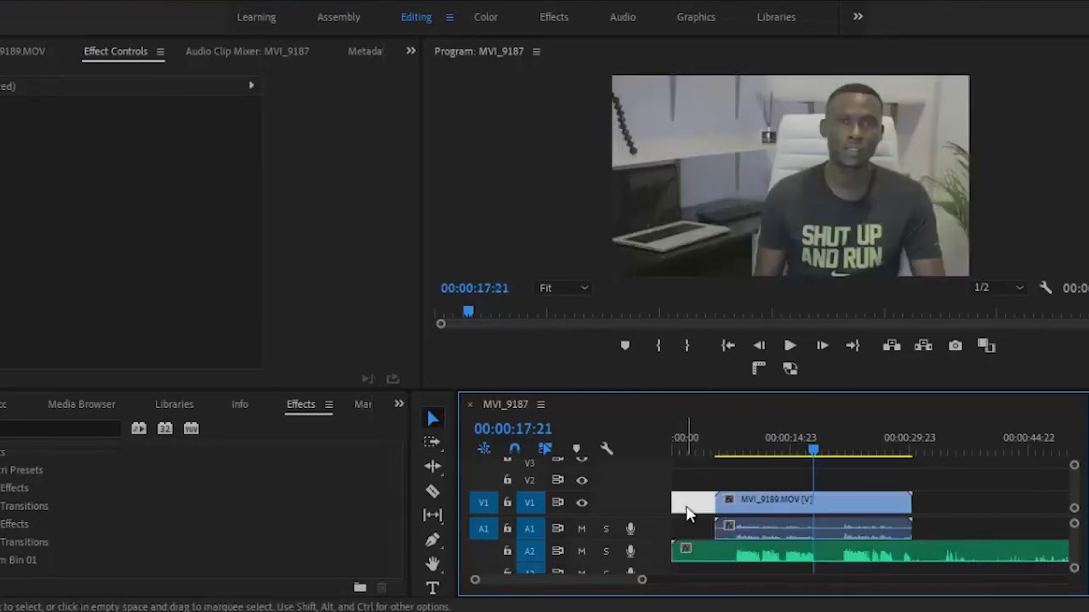
{"action": "left_click_drag", "start_coordinate": [675, 553], "coordinate": [714, 553]}
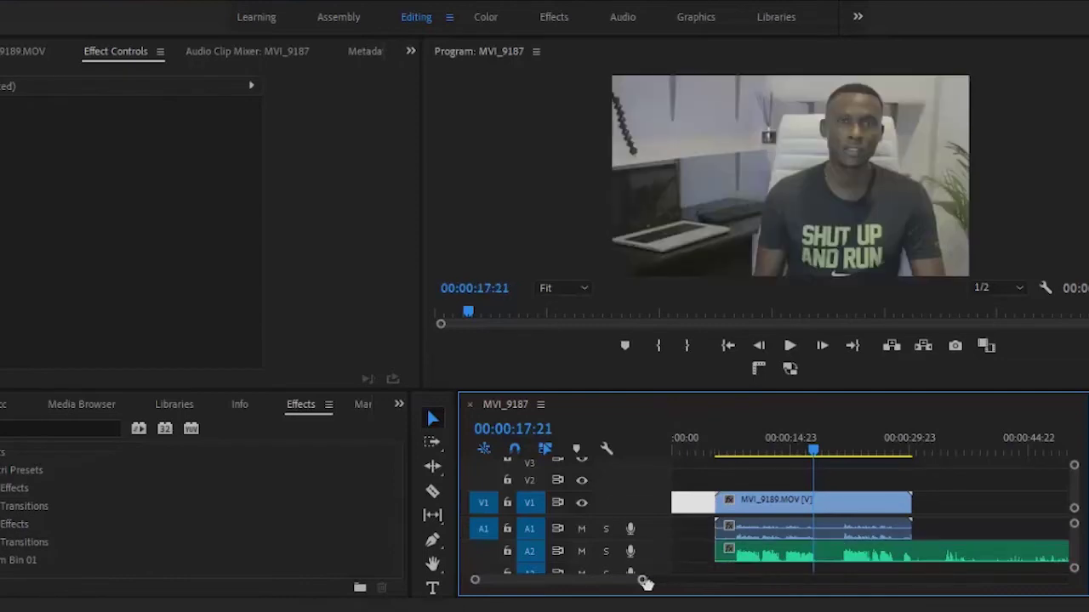
{"action": "left_click_drag", "start_coordinate": [644, 583], "coordinate": [900, 587]}
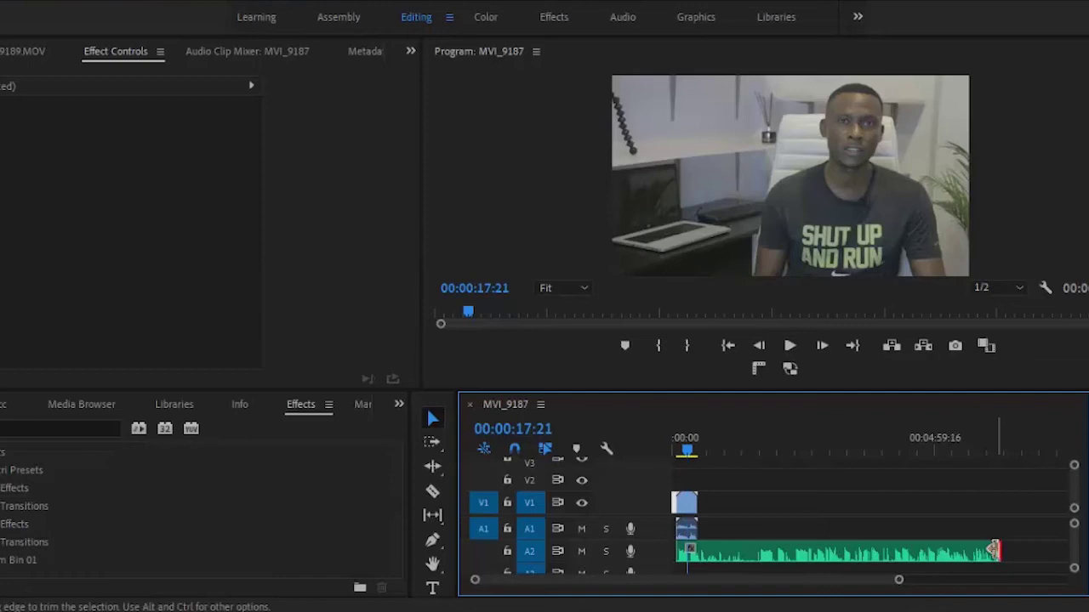
{"action": "left_click_drag", "start_coordinate": [993, 552], "coordinate": [688, 551]}
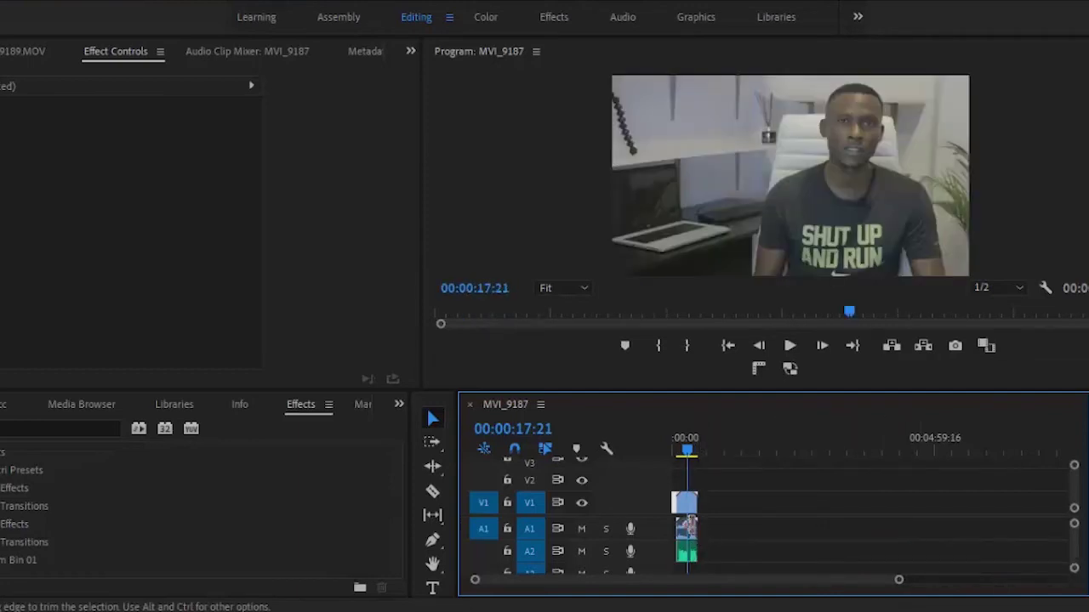
Zoom the timeline in on the synced, trimmed clips and clear the selection.
{"action": "left_click", "coordinate": [689, 537]}
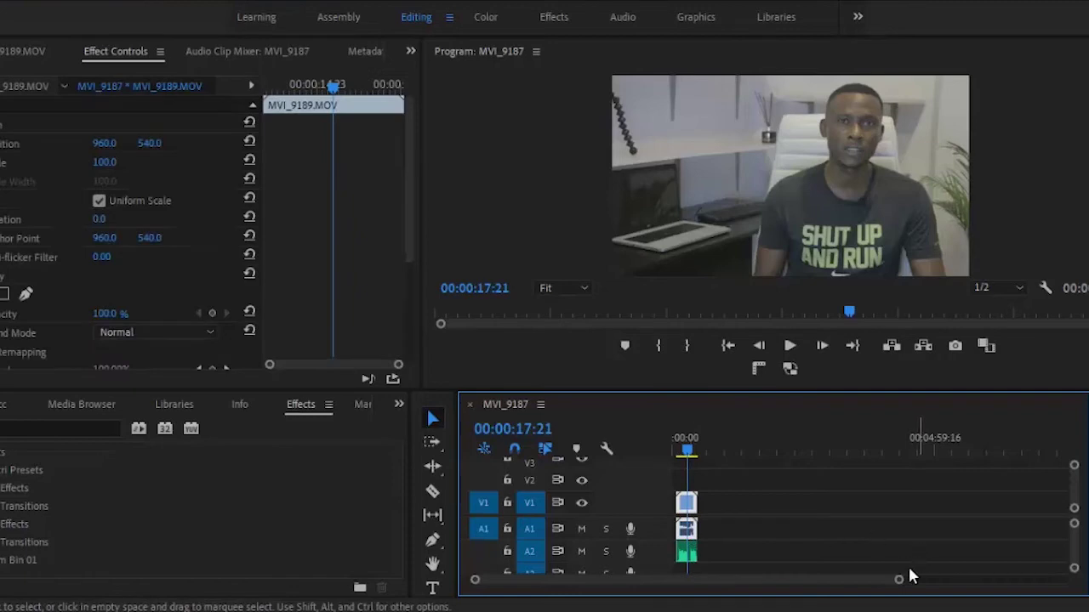
{"action": "left_click_drag", "start_coordinate": [886, 581], "coordinate": [772, 578]}
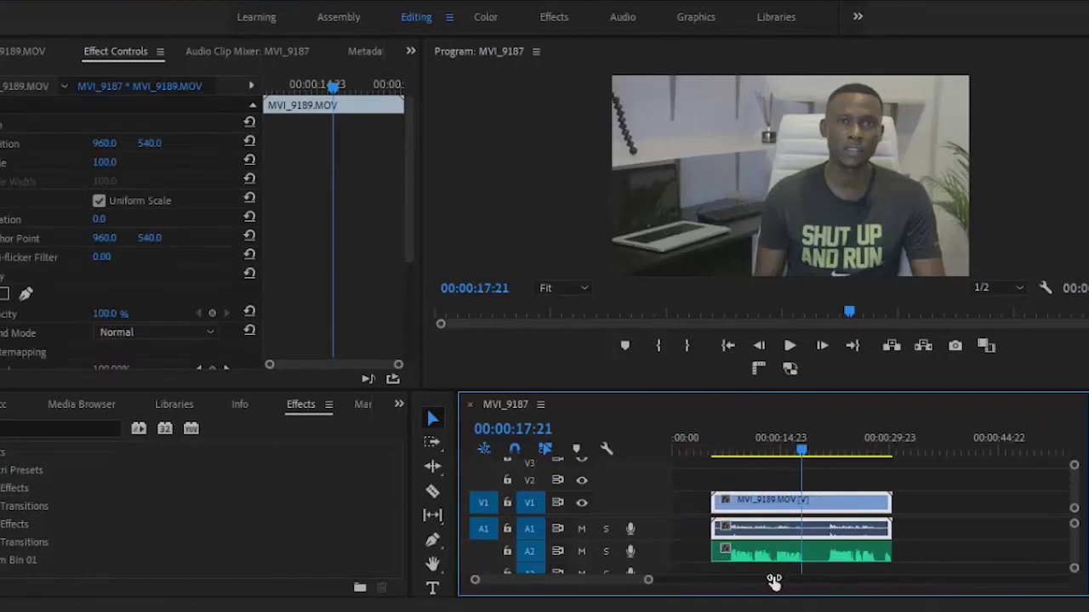
{"action": "left_click", "coordinate": [909, 529]}
Move the Recording_60 audio onto A1, then undo it with Ctrl+Z via the On-Screen Keyboard.
{"action": "left_click", "coordinate": [838, 557]}
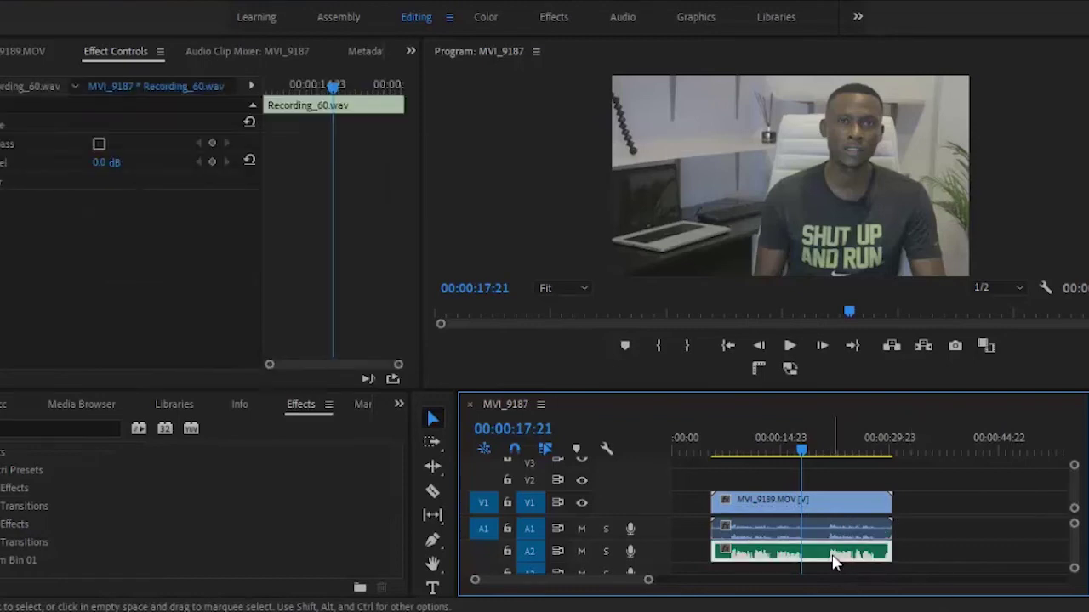
{"action": "left_click_drag", "start_coordinate": [833, 557], "coordinate": [836, 536]}
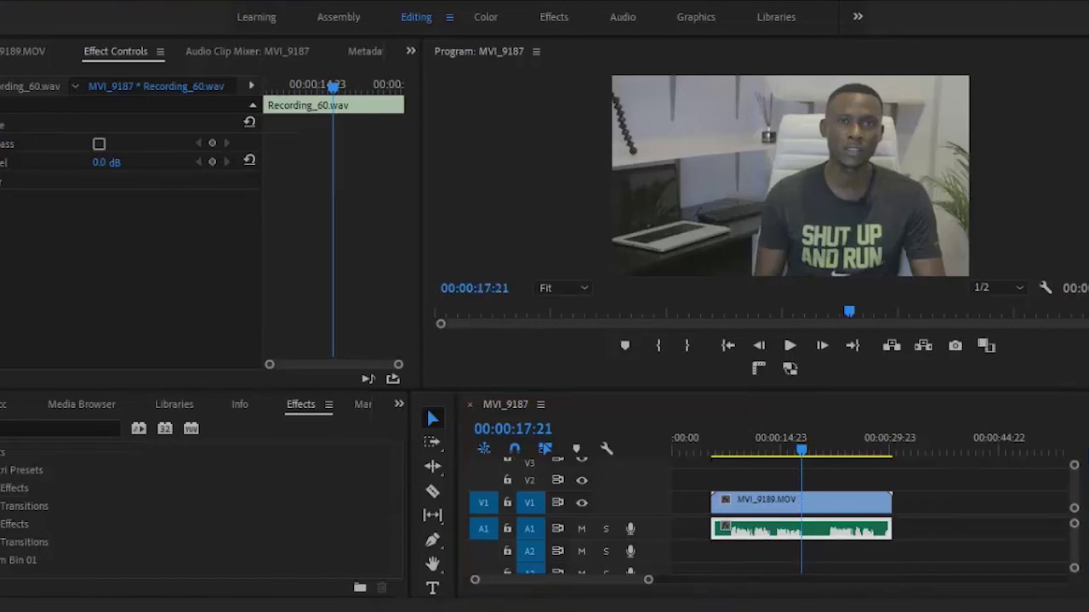
{"action": "key", "text": "ctrl+super+o"}
{"action": "left_click", "coordinate": [324, 210]}
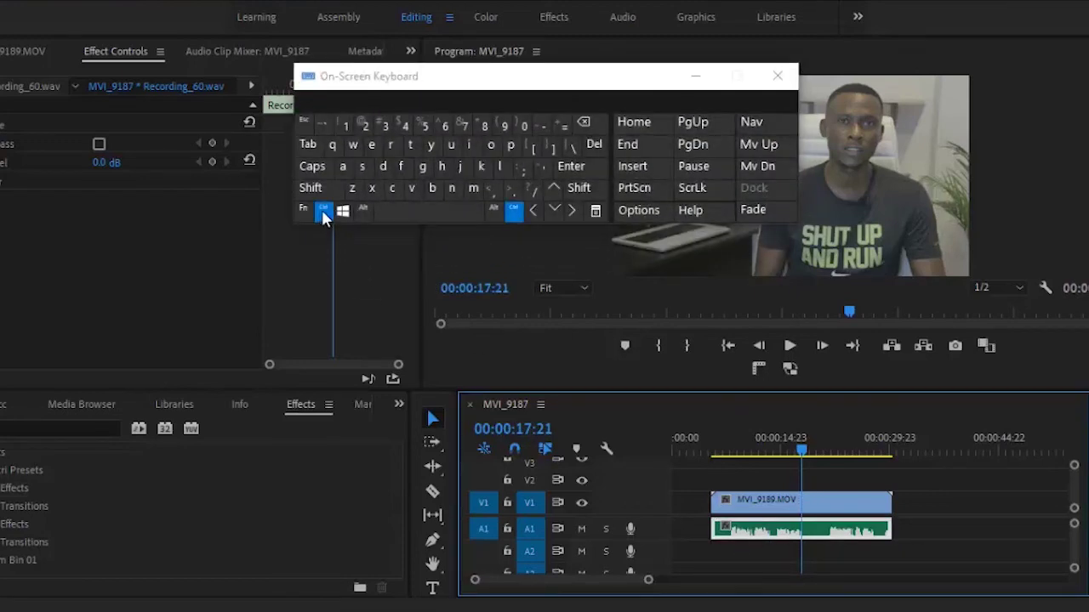
{"action": "left_click", "coordinate": [352, 190]}
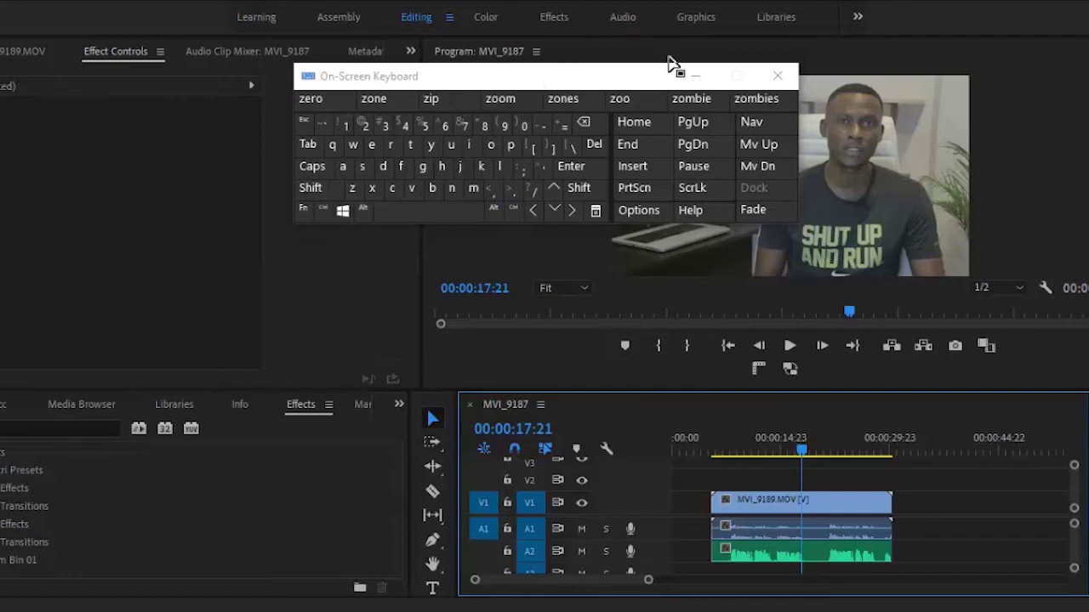
{"action": "left_click", "coordinate": [692, 77]}
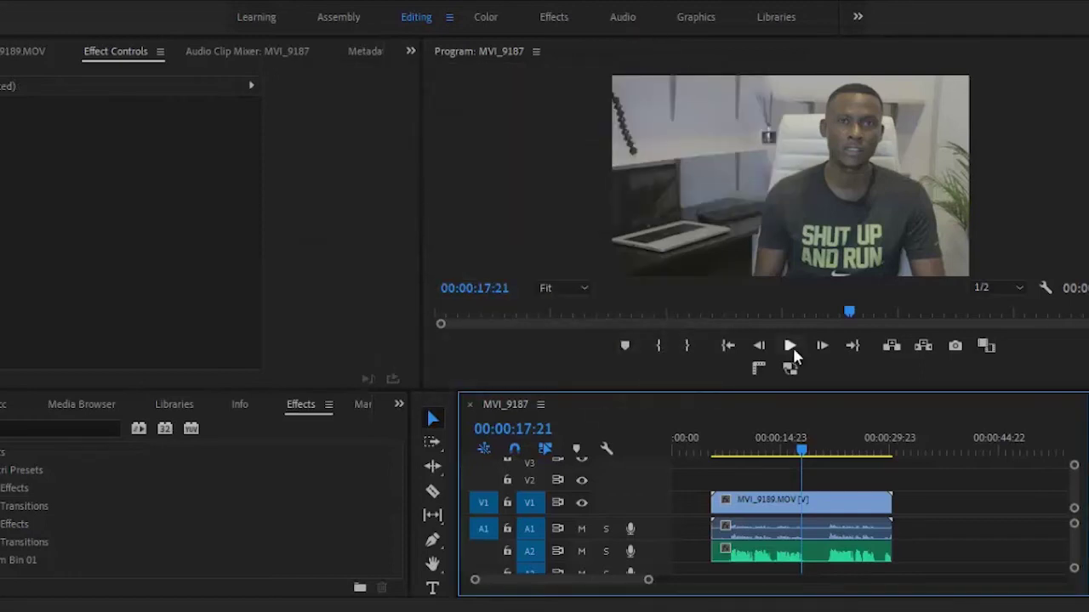
{"action": "left_click", "coordinate": [710, 435]}
{"action": "left_click", "coordinate": [787, 348]}
{"action": "left_click", "coordinate": [789, 349]}
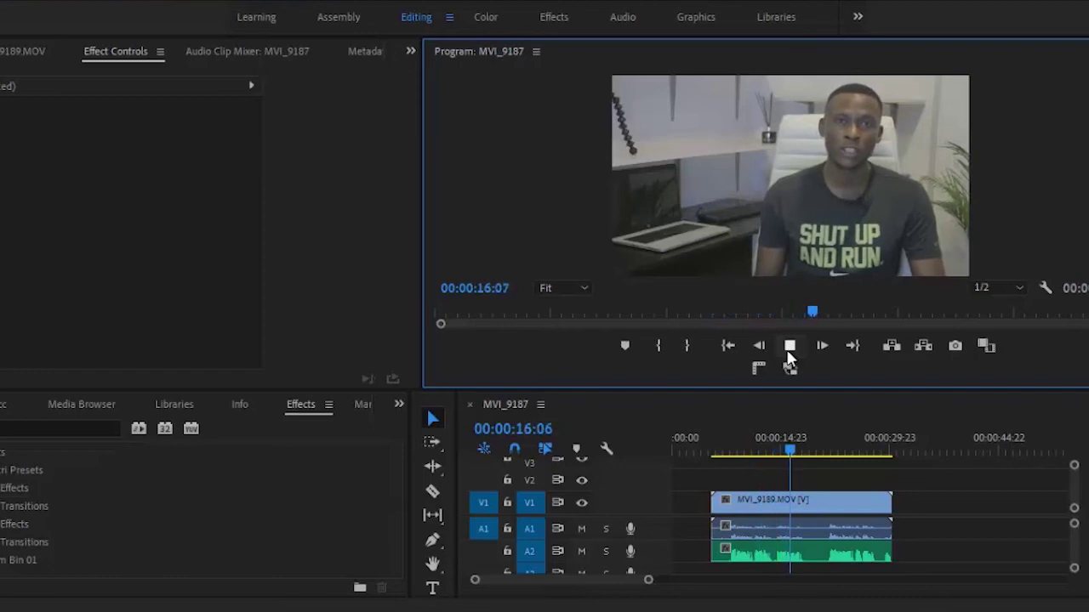
{"action": "left_click", "coordinate": [789, 347]}
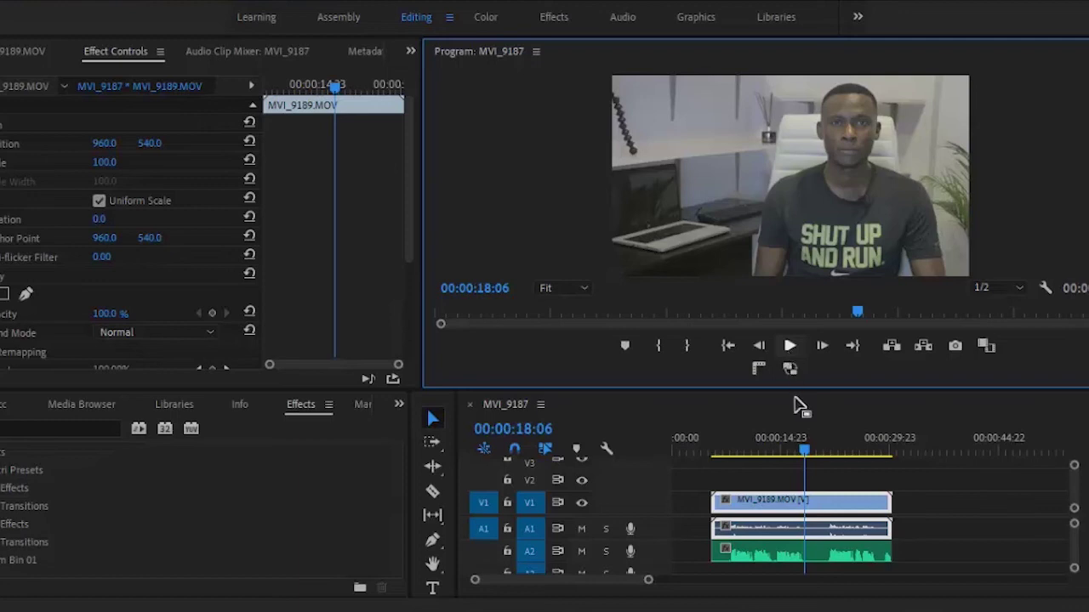
Overwrite the camera audio on A1 with the Recording_60 clip from A2.
{"action": "left_click", "coordinate": [793, 548]}
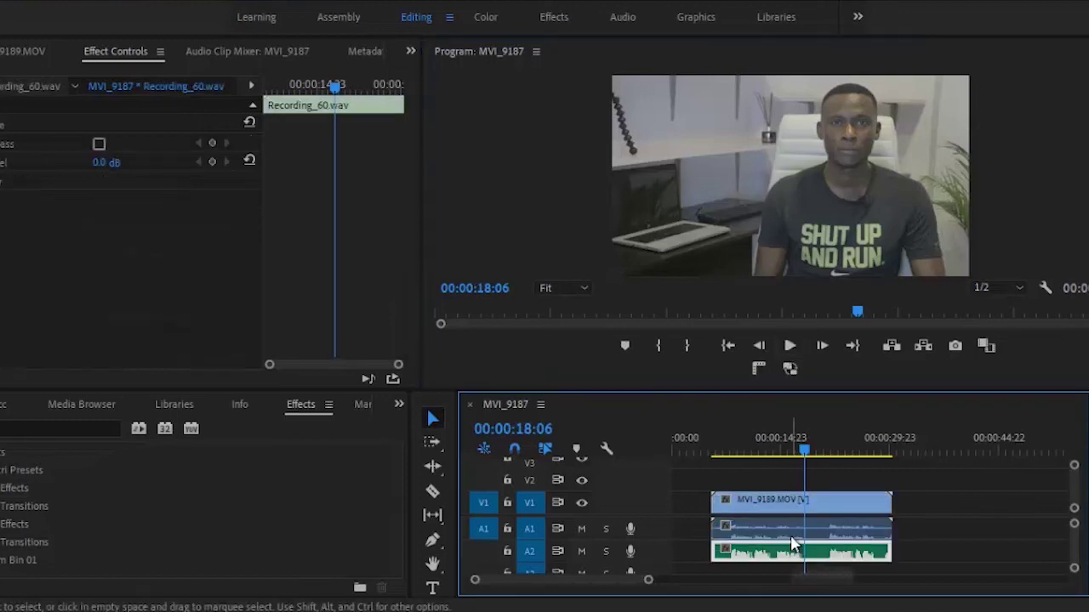
{"action": "mouse_move", "coordinate": [792, 544]}
{"action": "left_mouse_down"}
{"action": "mouse_move", "coordinate": [802, 544]}
{"action": "mouse_move", "coordinate": [794, 536]}
{"action": "left_mouse_up"}
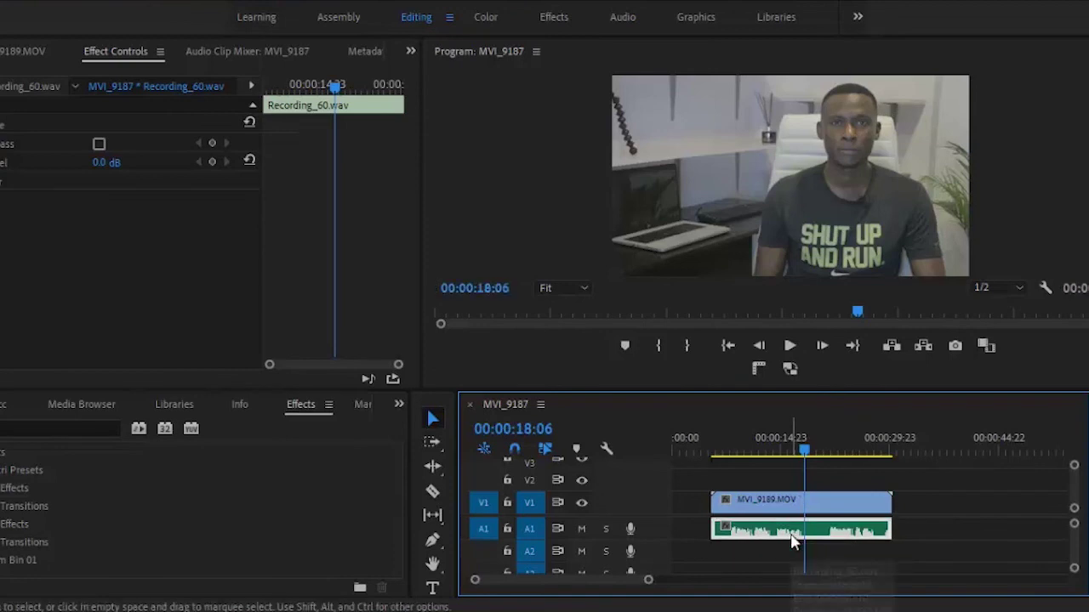